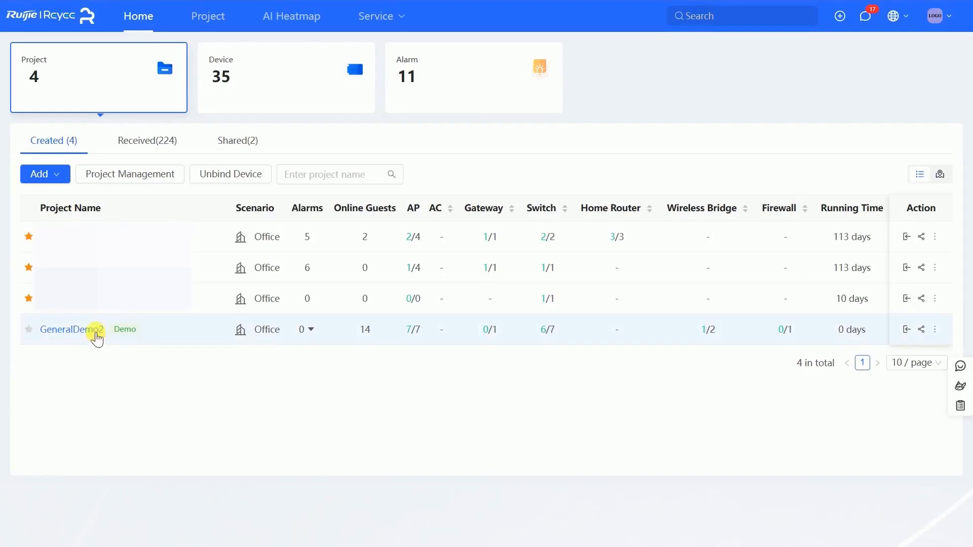
# Open the AP Mesh configuration of the GeneralDemo2 project
pyautogui.click(97, 335)
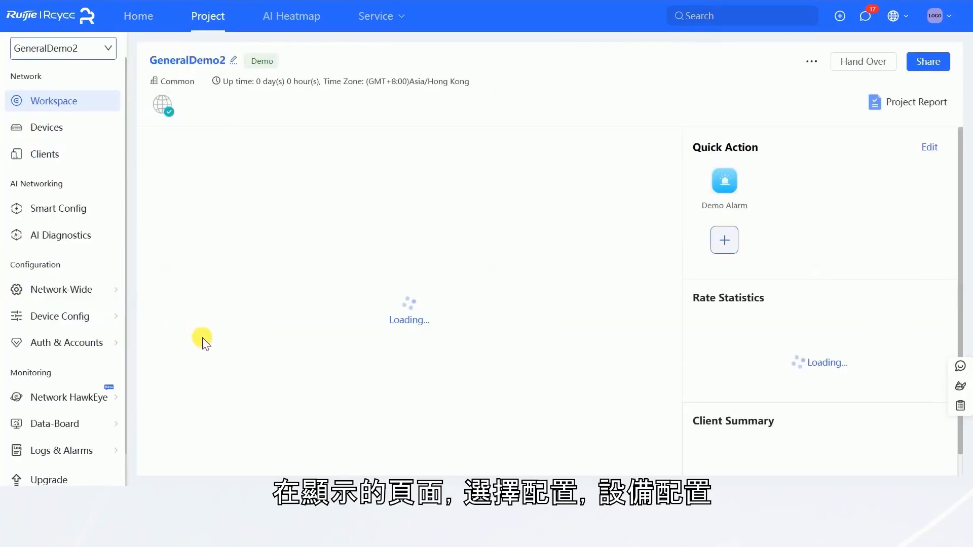
pyautogui.moveTo(113, 320)
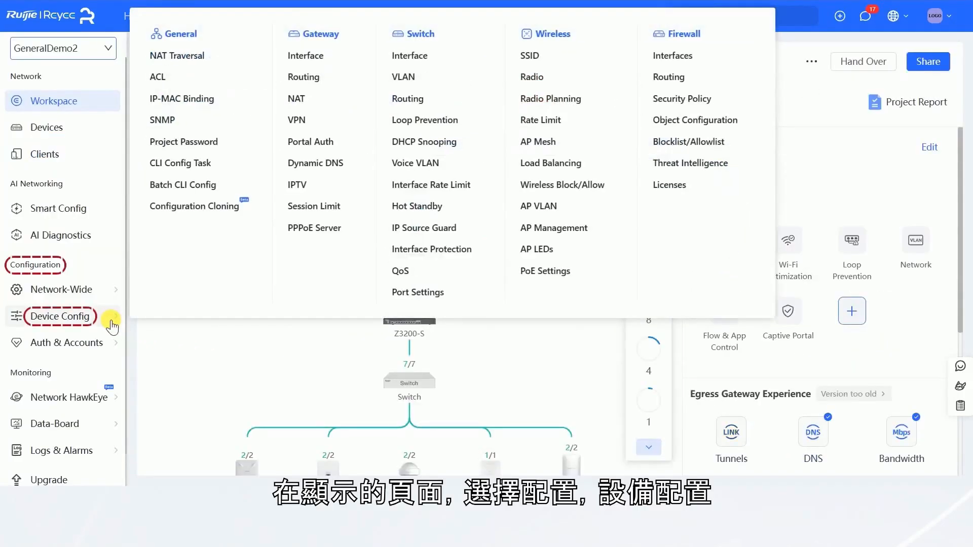
pyautogui.click(533, 144)
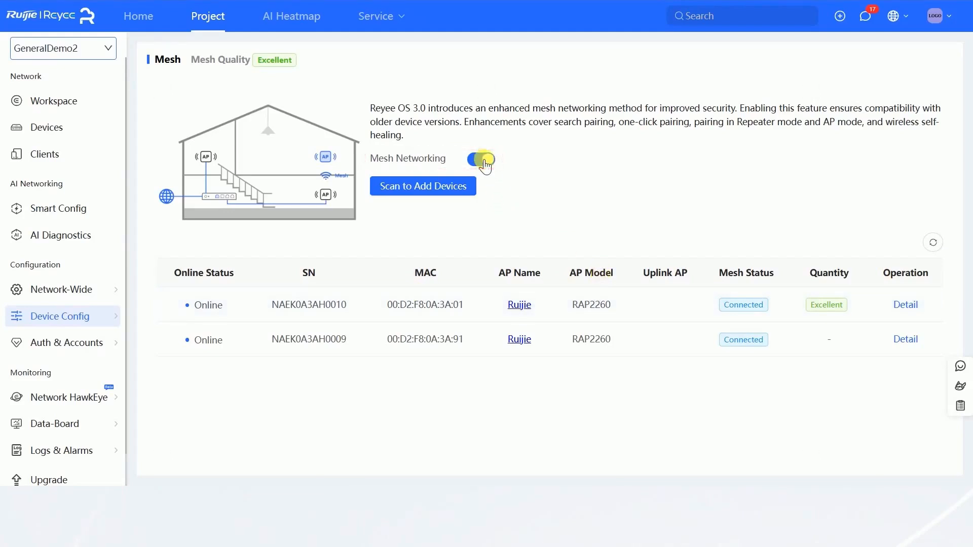
# Scan for mesh devices and pair the detected RAP2260(G) access point
pyautogui.click(433, 188)
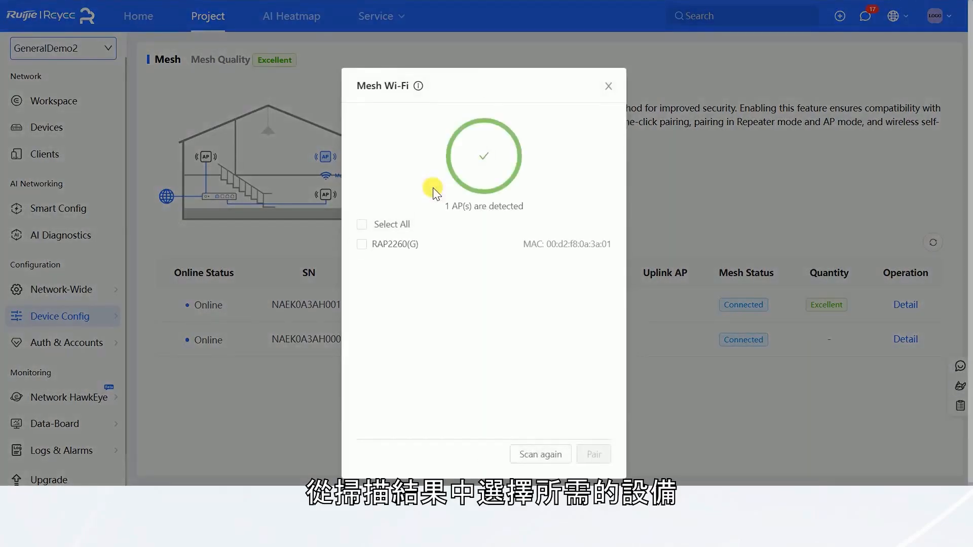
pyautogui.click(361, 245)
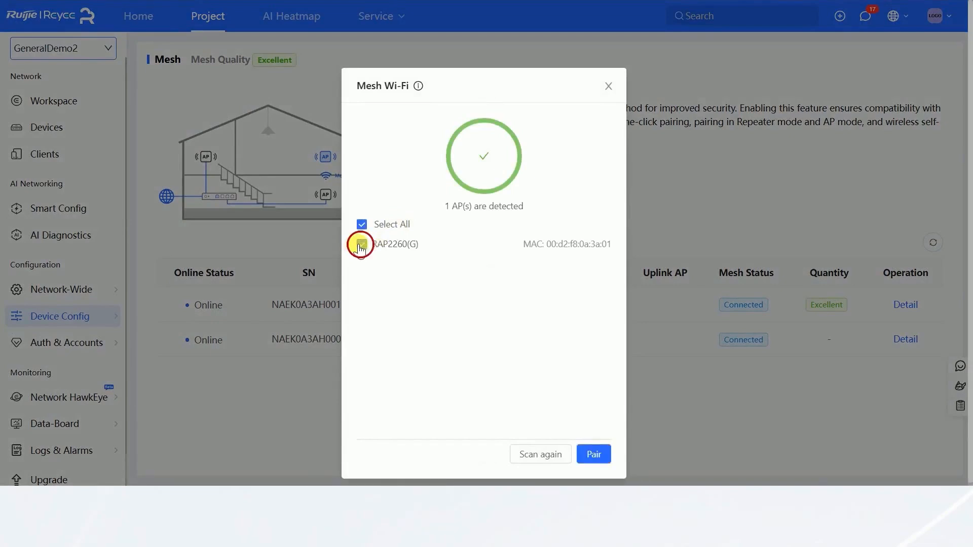
pyautogui.click(596, 455)
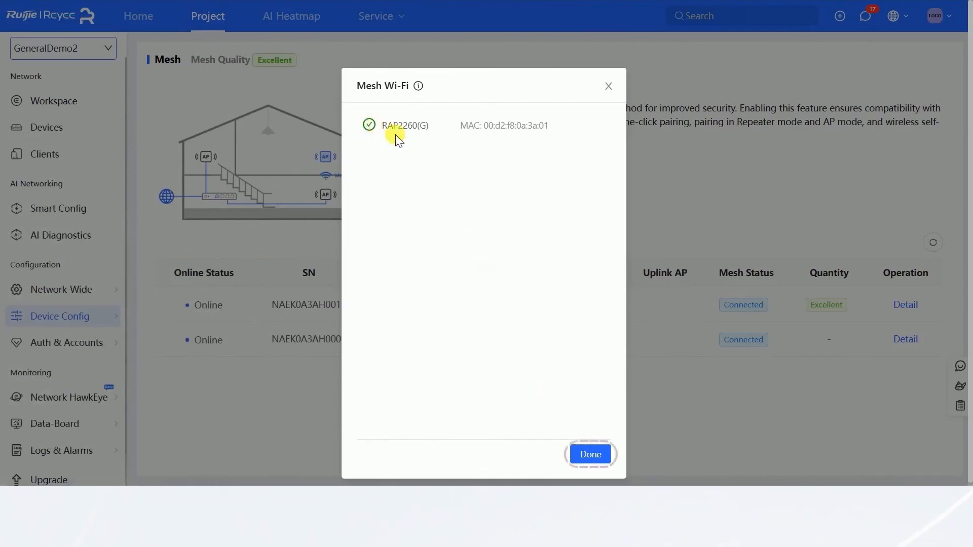
pyautogui.click(588, 455)
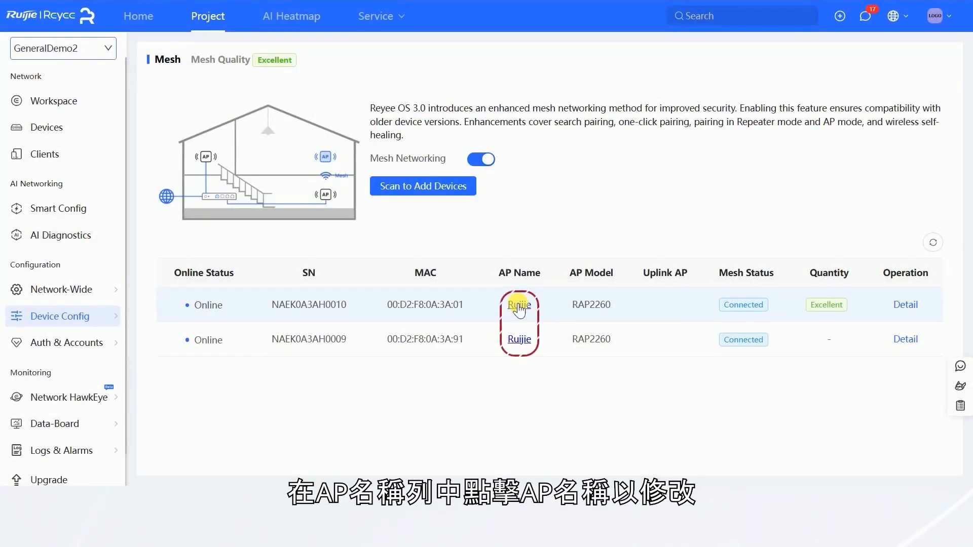
# Rename the first access point in the mesh device list as 1
pyautogui.click(519, 307)
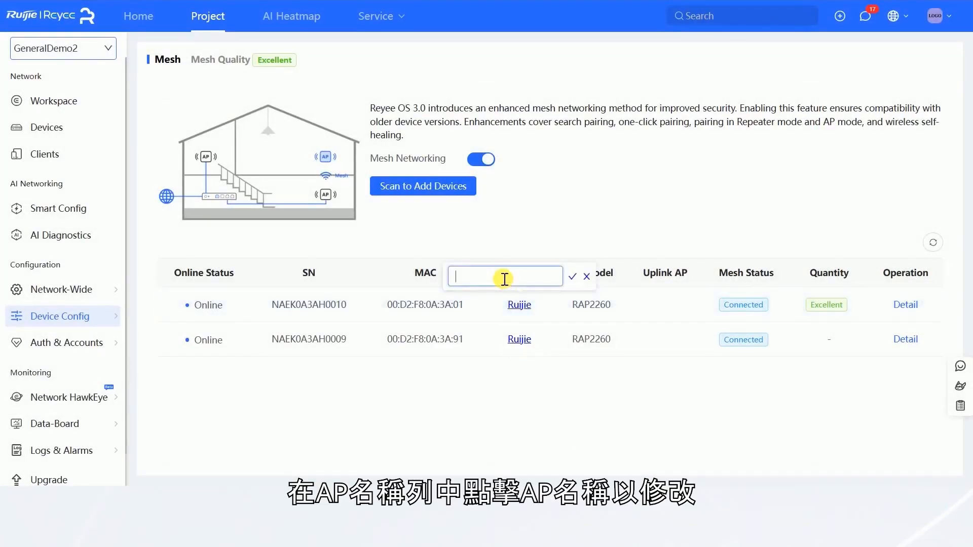
pyautogui.write('1')
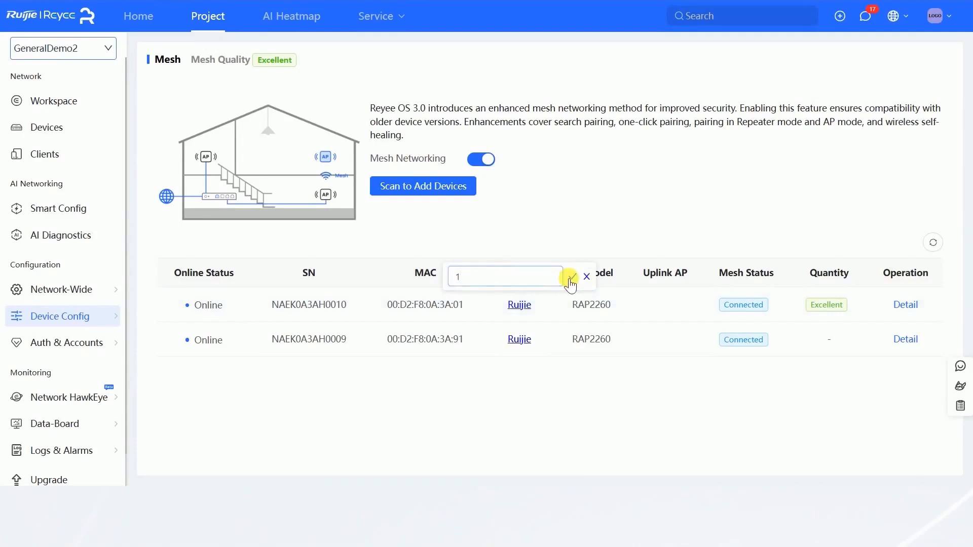
pyautogui.click(570, 278)
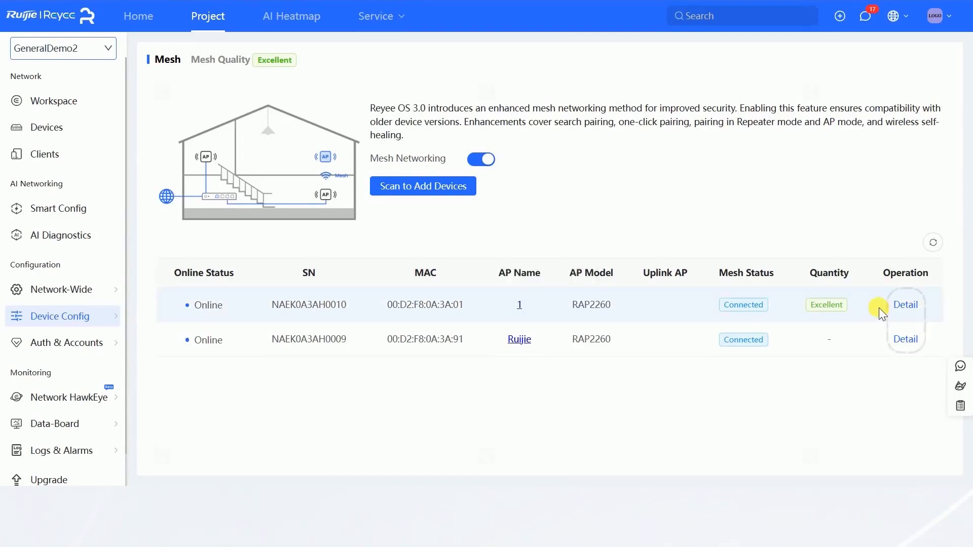
# Open the details of access point 1 and launch its eWeb and SSH access
pyautogui.click(906, 307)
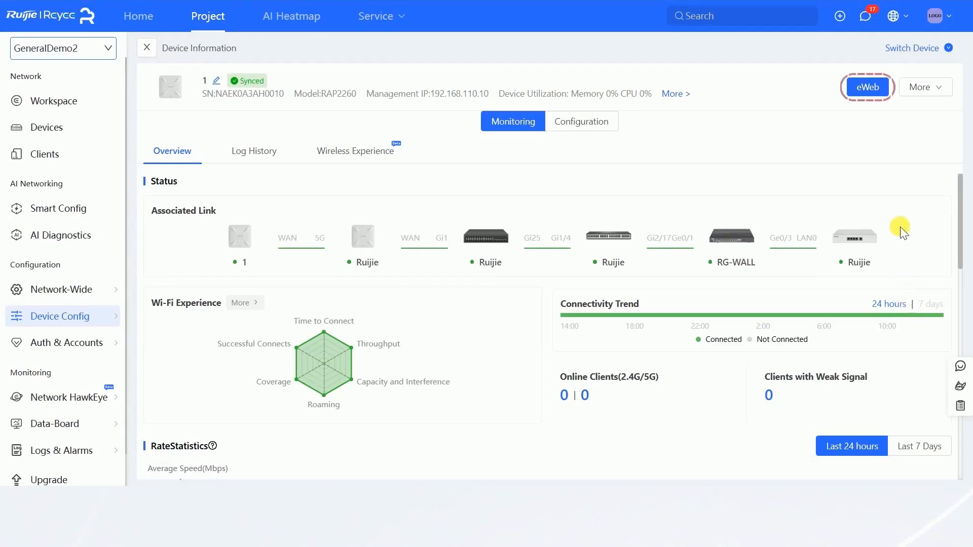
pyautogui.click(867, 89)
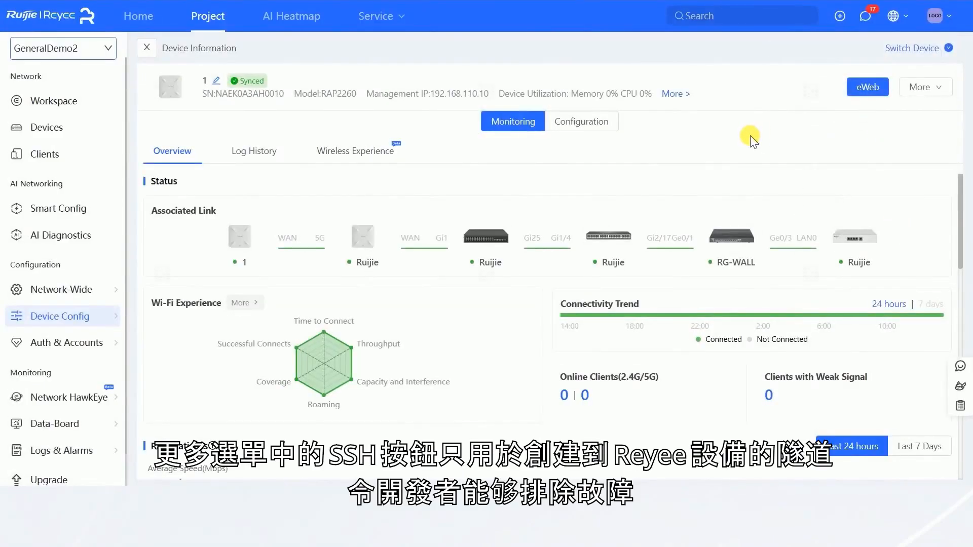
pyautogui.click(918, 87)
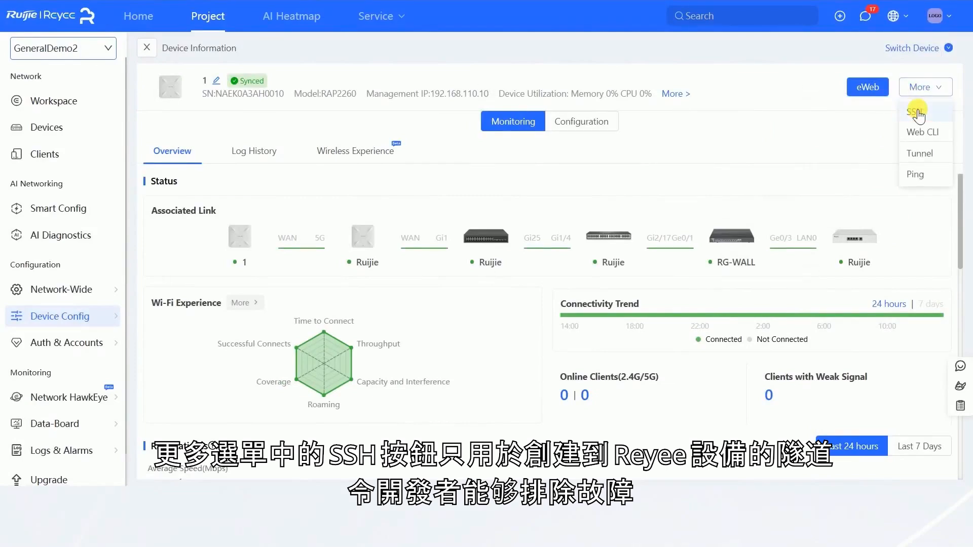
pyautogui.click(918, 111)
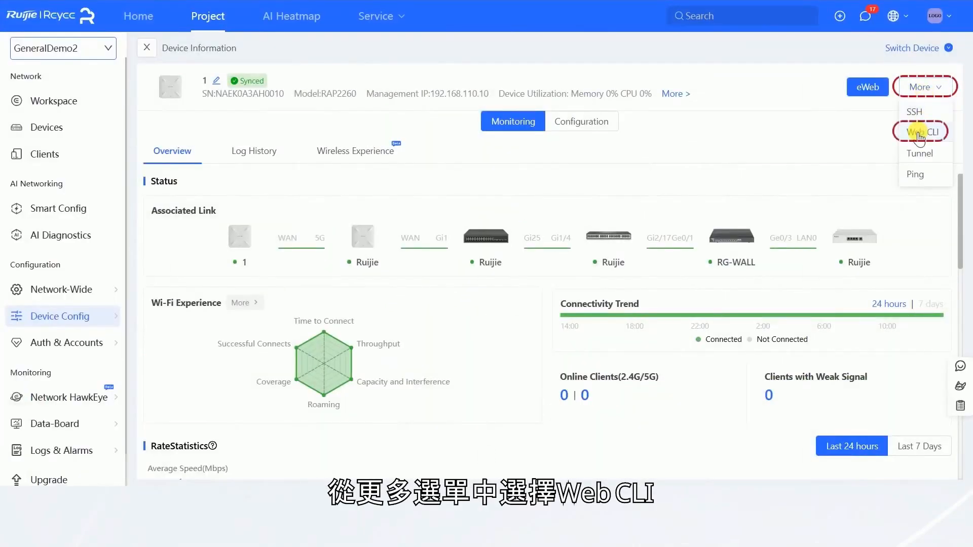
# Open the Web CLI for access point 1 and browse the Connectivity, Running Status, Client and WLAN operations
pyautogui.click(918, 133)
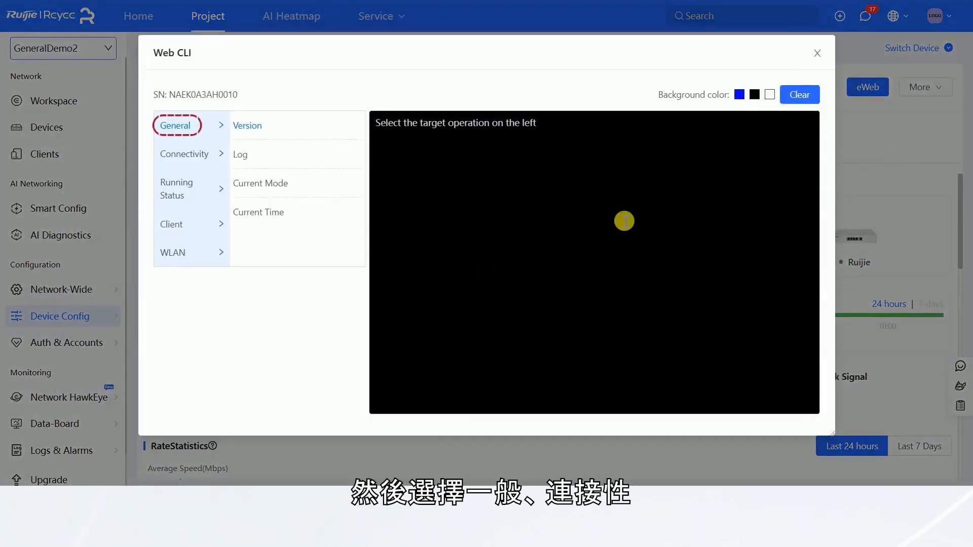
pyautogui.click(186, 154)
pyautogui.click(177, 195)
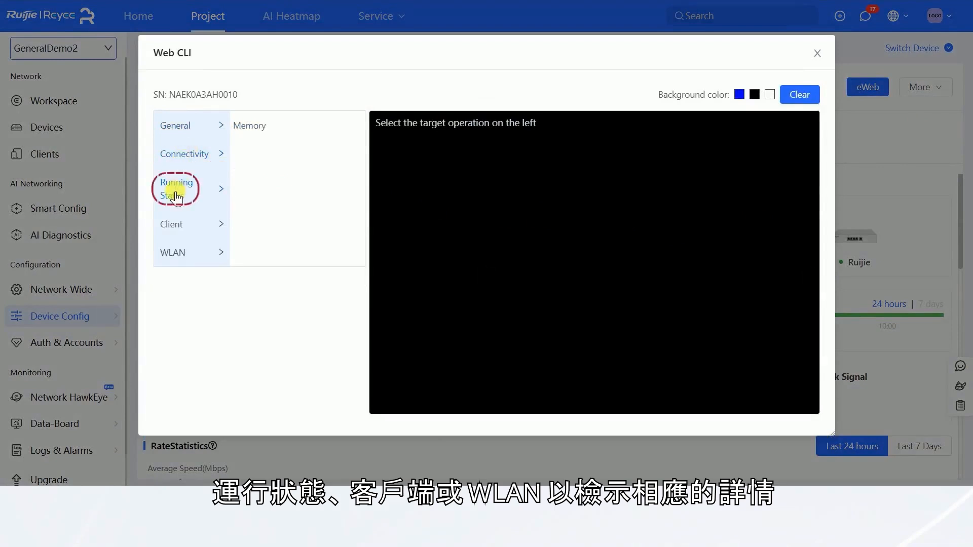
pyautogui.click(178, 227)
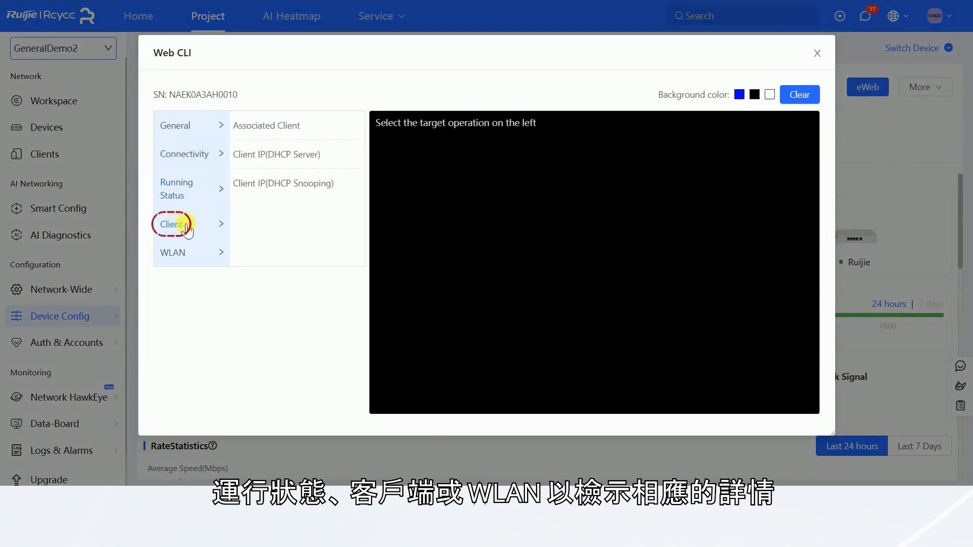
pyautogui.click(180, 255)
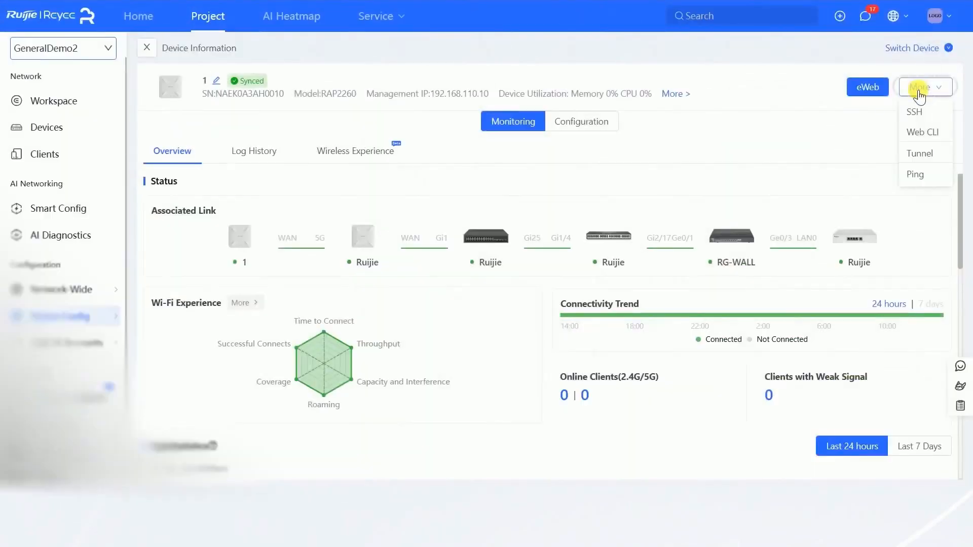
# Create a WEB tunnel to access point 1 expiring in 3 hours and view the global tunnel list
pyautogui.click(929, 155)
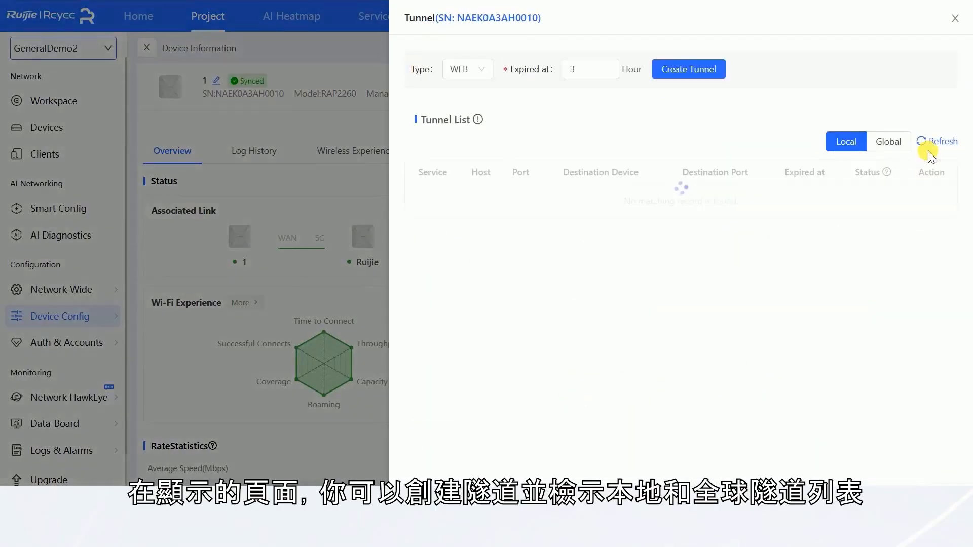
pyautogui.click(696, 71)
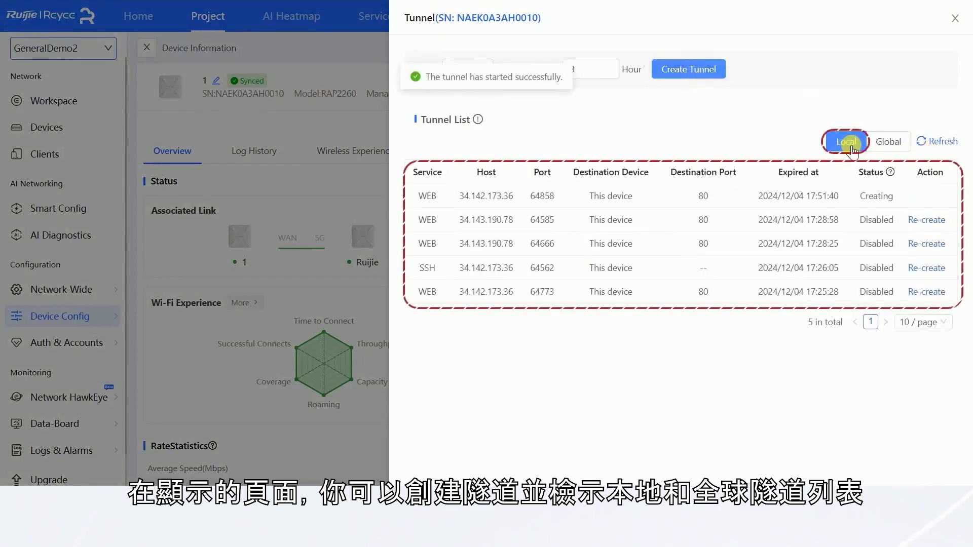
pyautogui.click(881, 144)
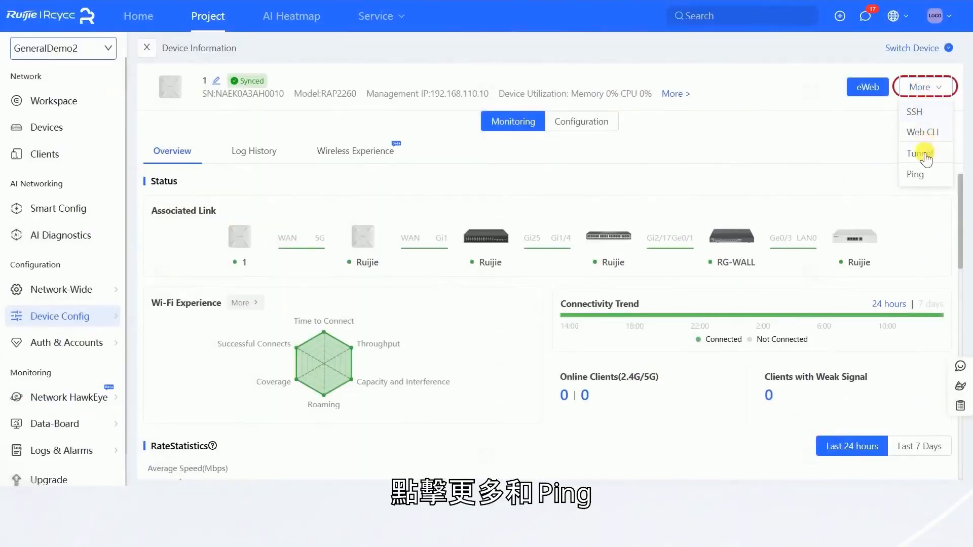
# Run a ping test from access point 1 to 1.1.1.1
pyautogui.click(922, 175)
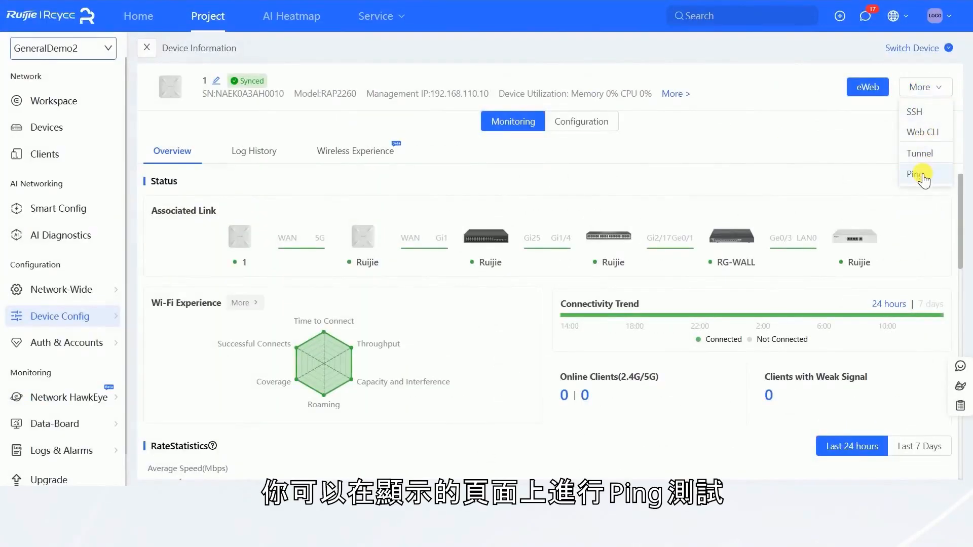
pyautogui.write('1.1.1.1')
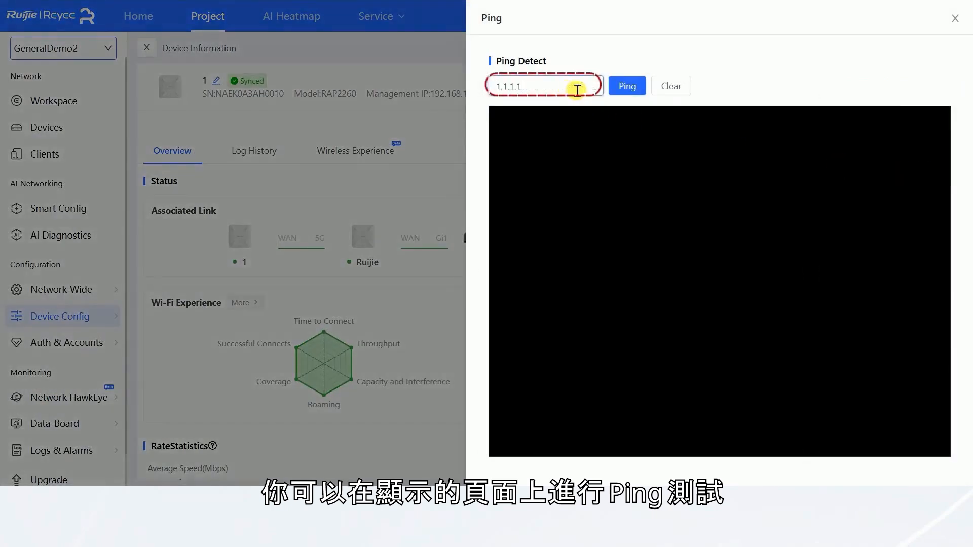
pyautogui.click(618, 87)
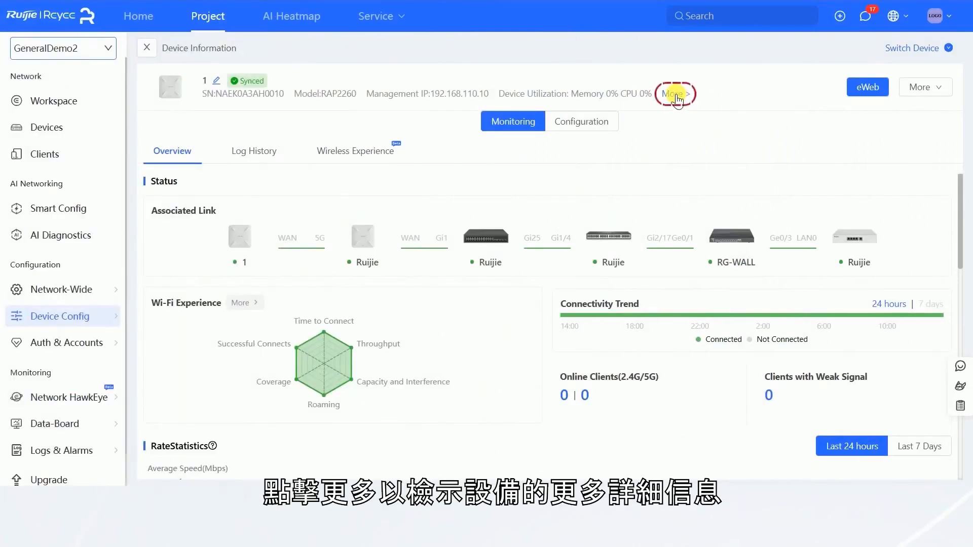
# View the additional device details, then examine the monitoring overview with the connectivity trend over 7 days
pyautogui.click(675, 95)
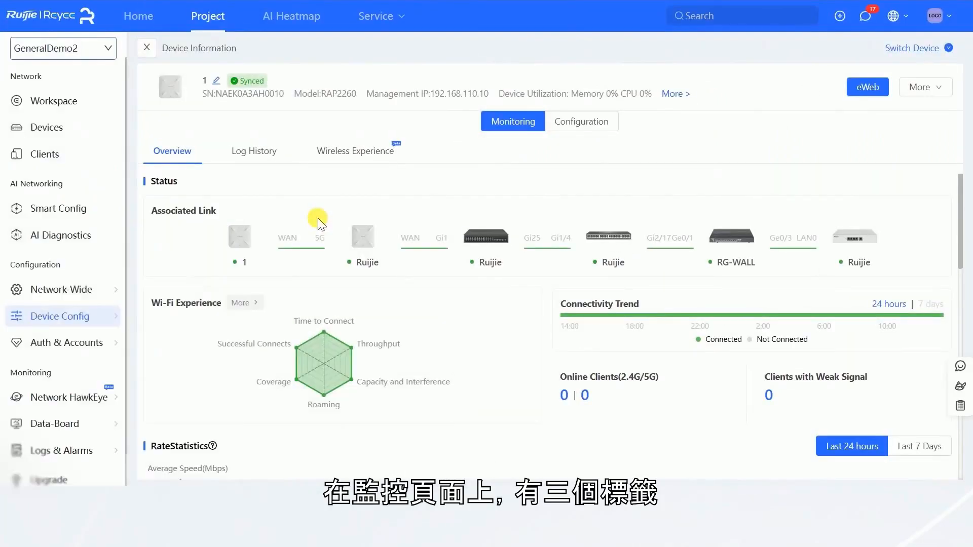
pyautogui.scroll(-4, 712, 333)
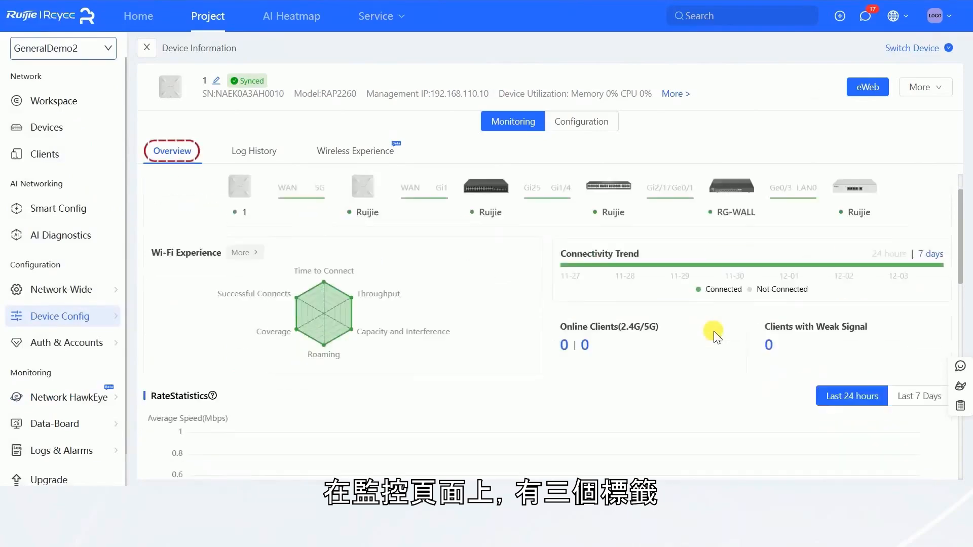
pyautogui.click(925, 270)
pyautogui.scroll(-6, 433, 380)
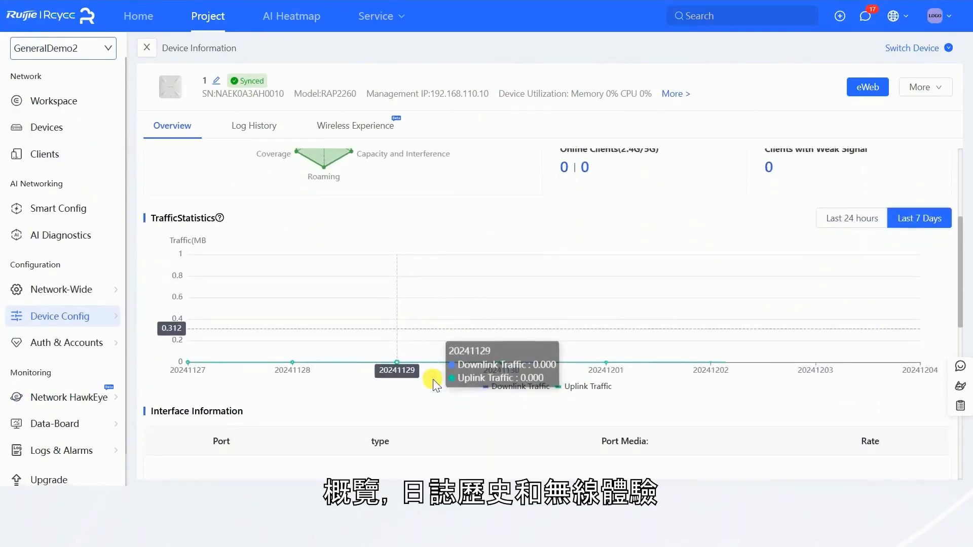
pyautogui.scroll(10, 419, 372)
pyautogui.scroll(1, 420, 372)
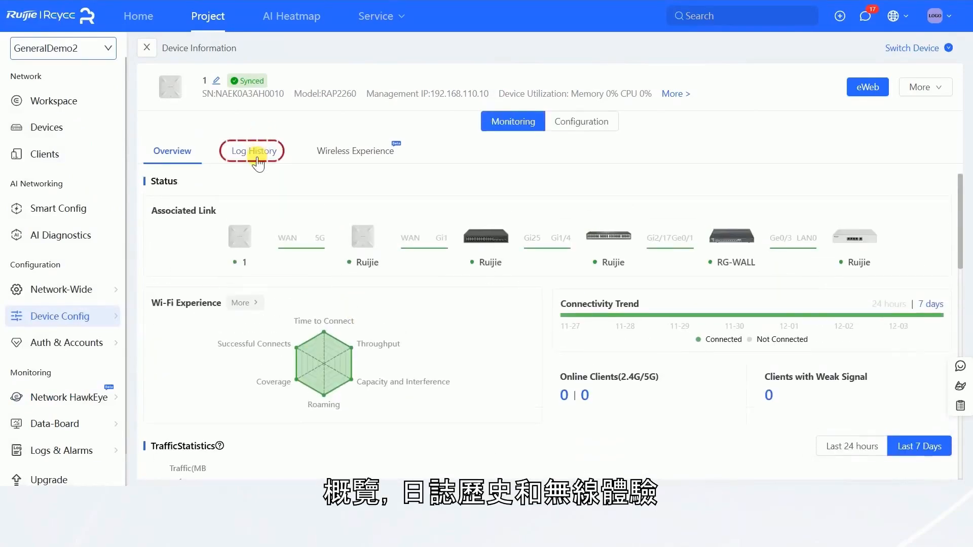
# Examine the access point's log history, including the configuration log, and its wireless experience data
pyautogui.click(255, 151)
pyautogui.scroll(-2, 461, 269)
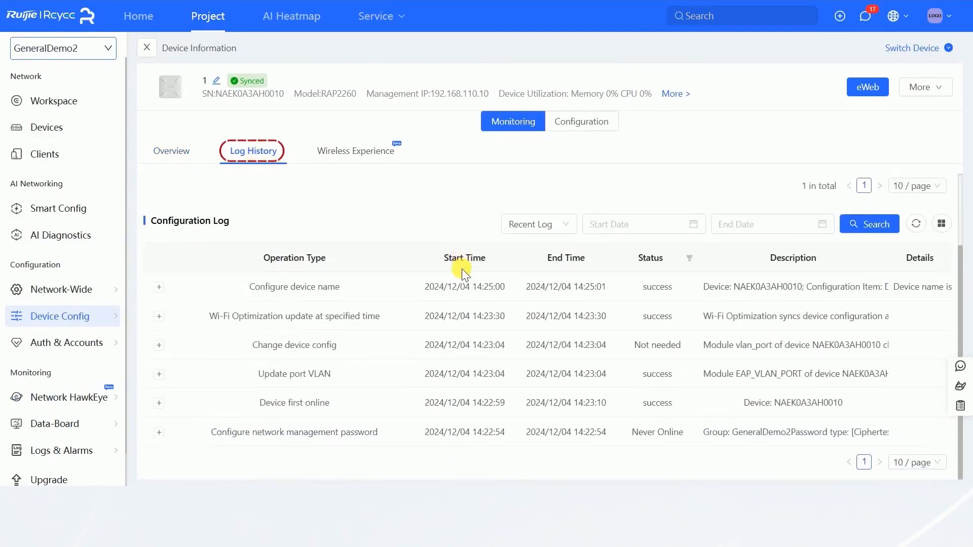
pyautogui.scroll(2, 456, 248)
pyautogui.click(370, 151)
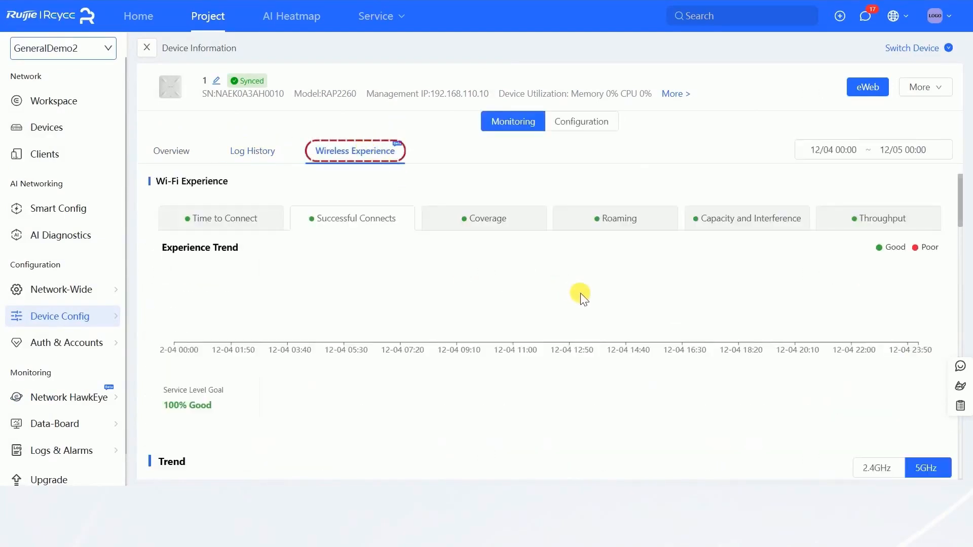
pyautogui.scroll(-4, 583, 297)
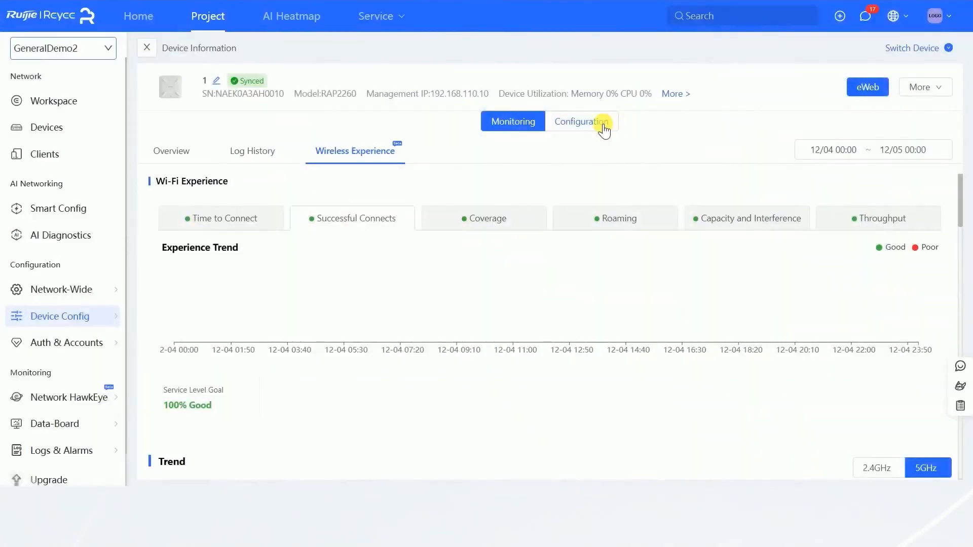
# Enable VLAN on the access point's ports and add a VLAN with ID 10
pyautogui.click(602, 125)
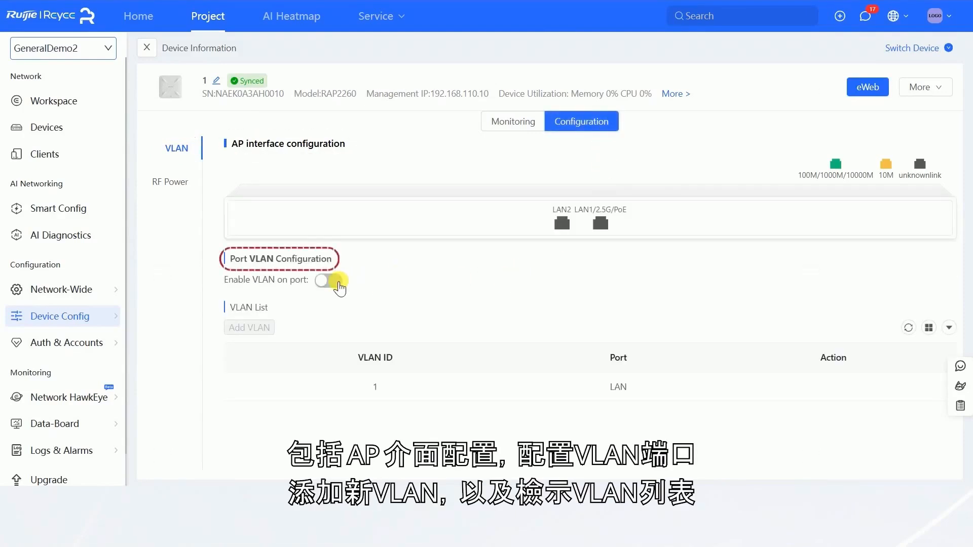
pyautogui.click(336, 281)
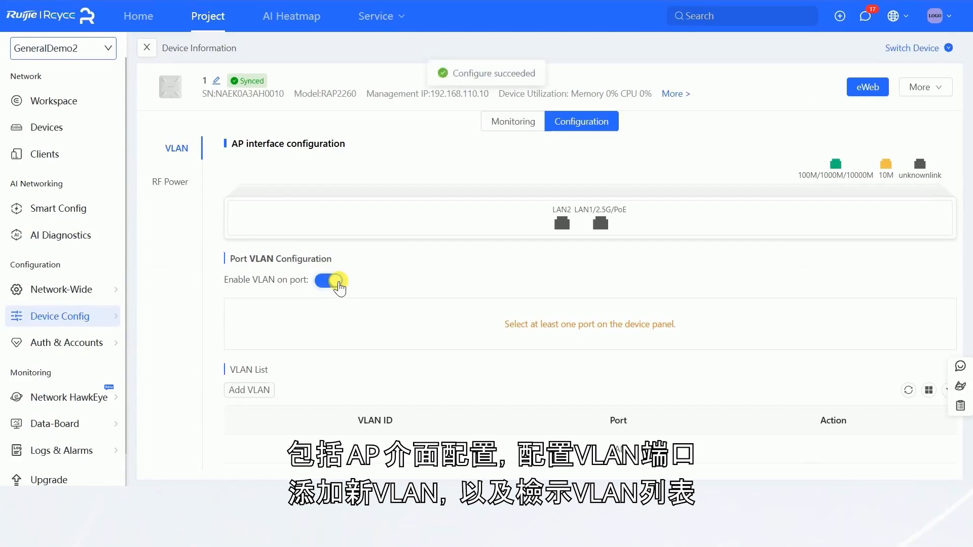
pyautogui.click(258, 391)
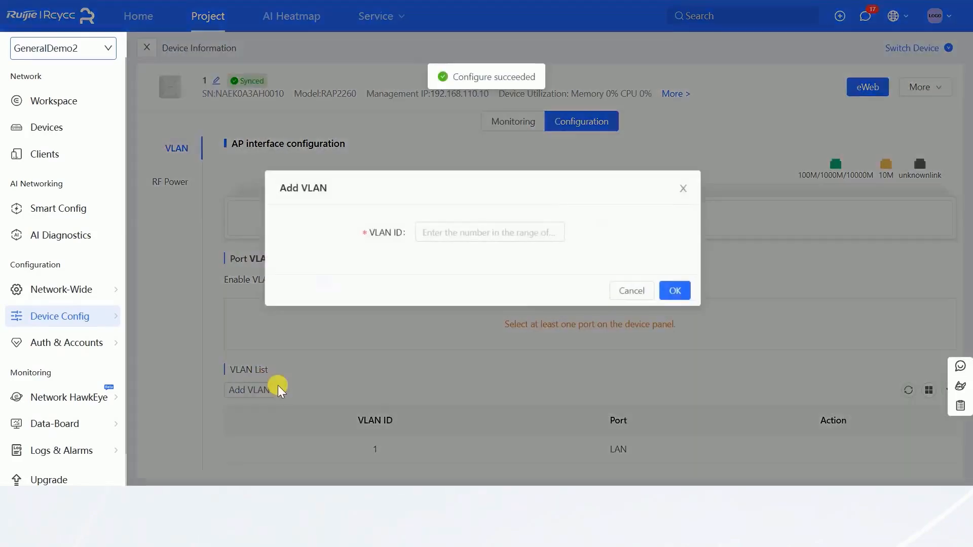
pyautogui.click(451, 227)
pyautogui.write('10')
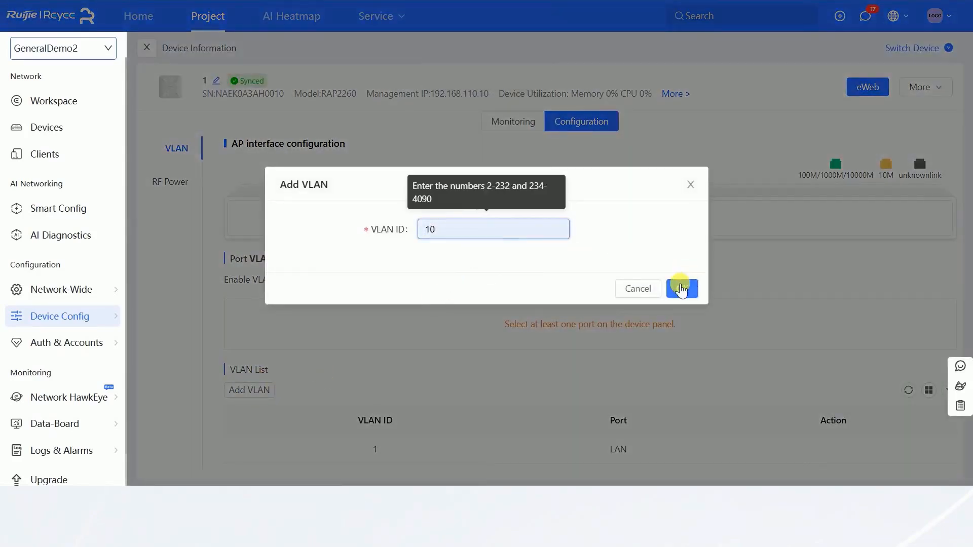
pyautogui.click(681, 289)
pyautogui.scroll(-1, 684, 339)
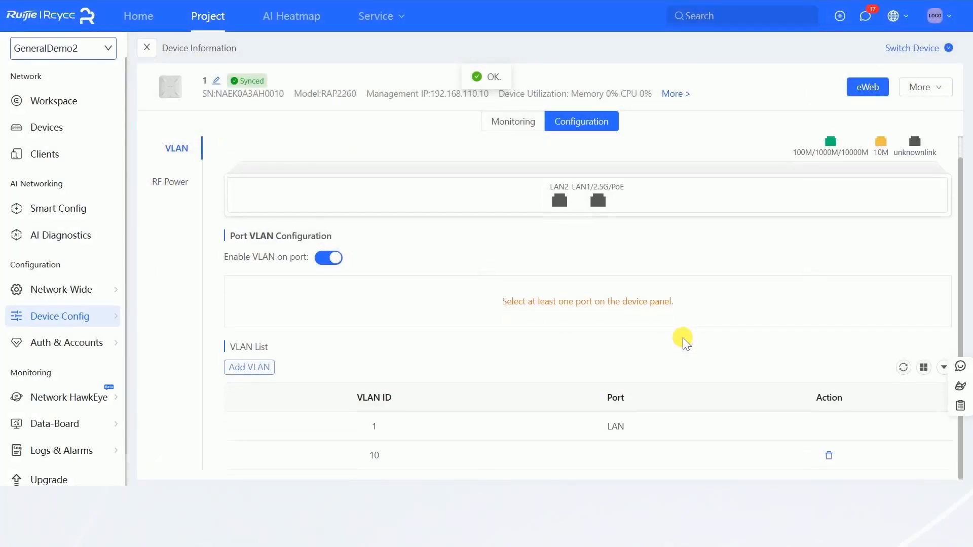
# Raise the 2.4GHz roaming sensitivity slightly above Low in the access point's RF Power settings
pyautogui.click(167, 185)
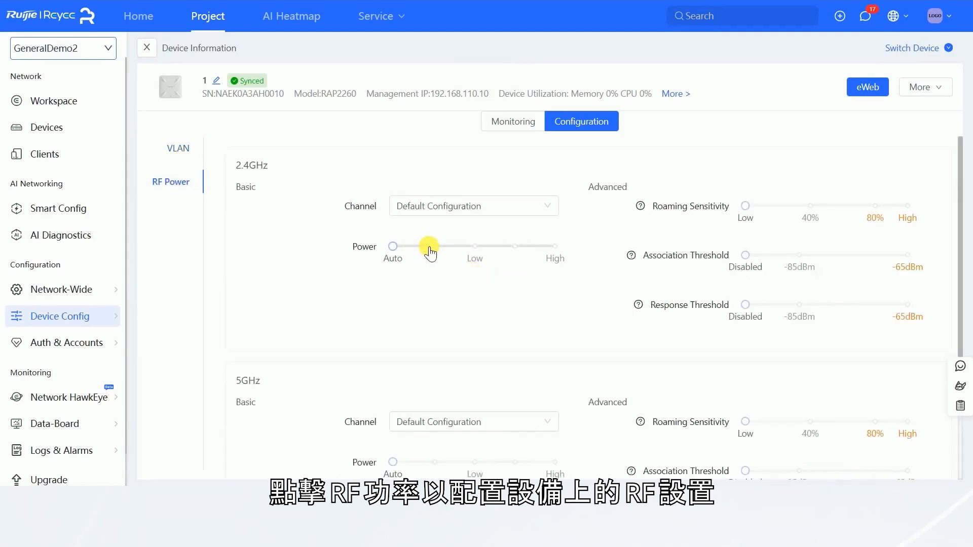
pyautogui.moveTo(747, 207); pyautogui.dragTo(759, 213)
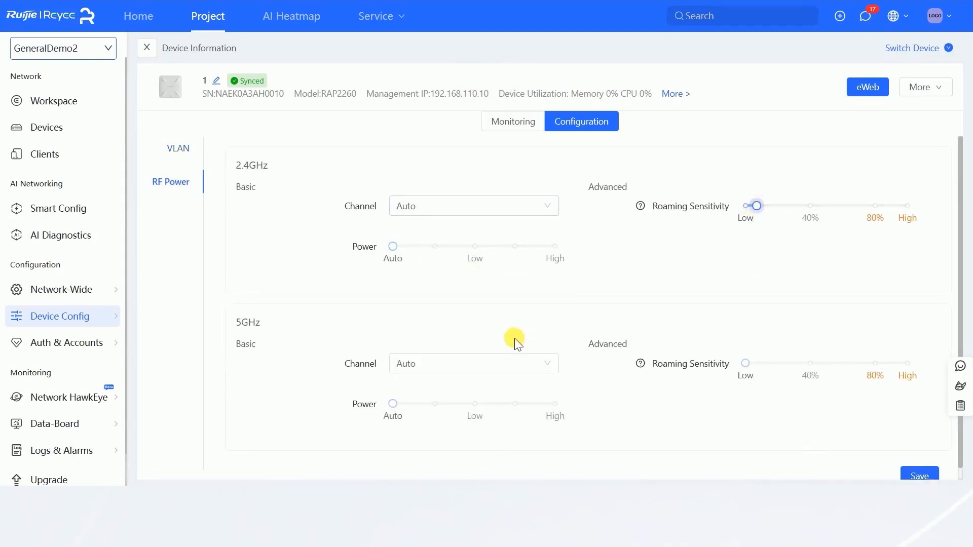
pyautogui.scroll(-1, 525, 370)
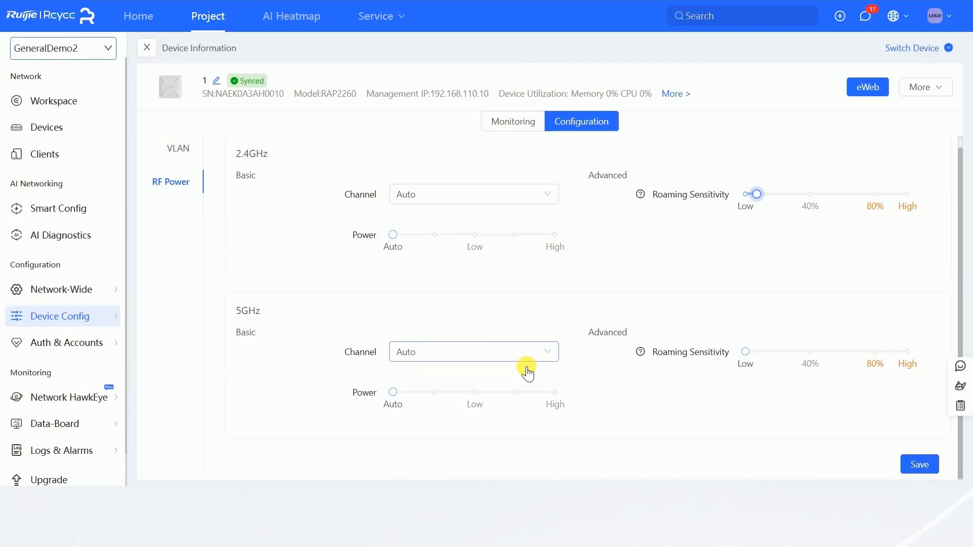